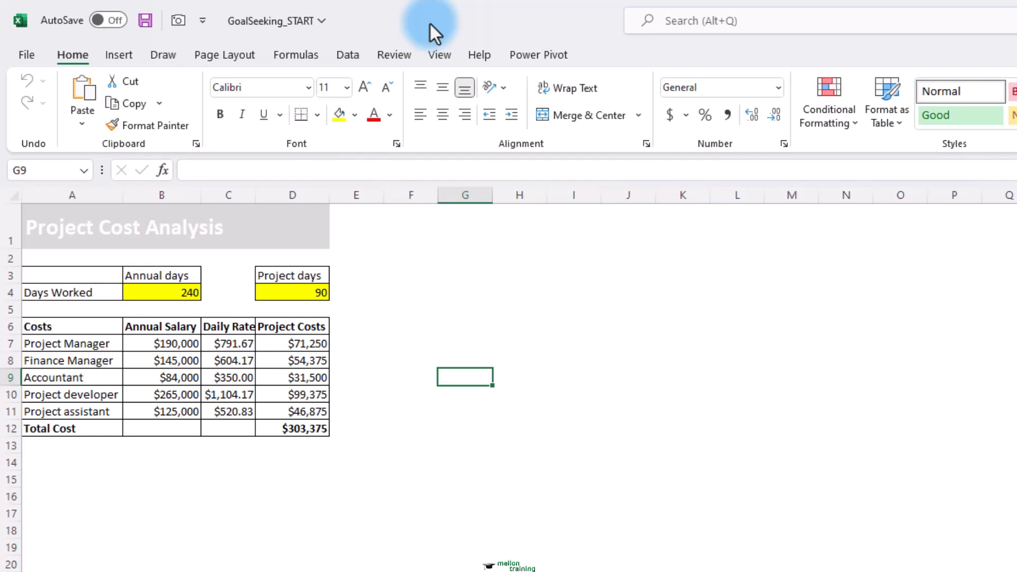
Open Goal Seek and set the total project cost cell D12 as the set cell
click(351, 60)
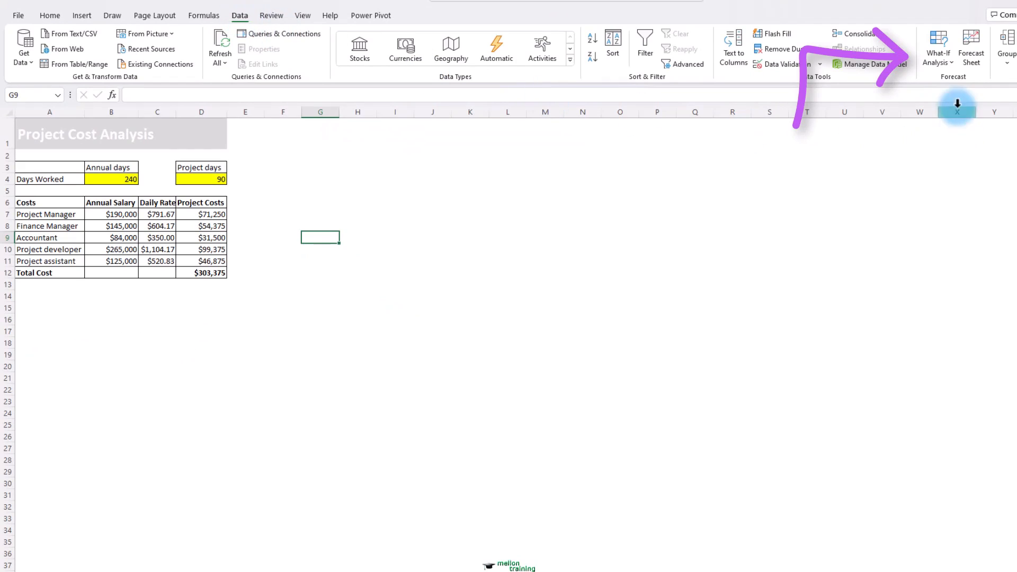
click(953, 64)
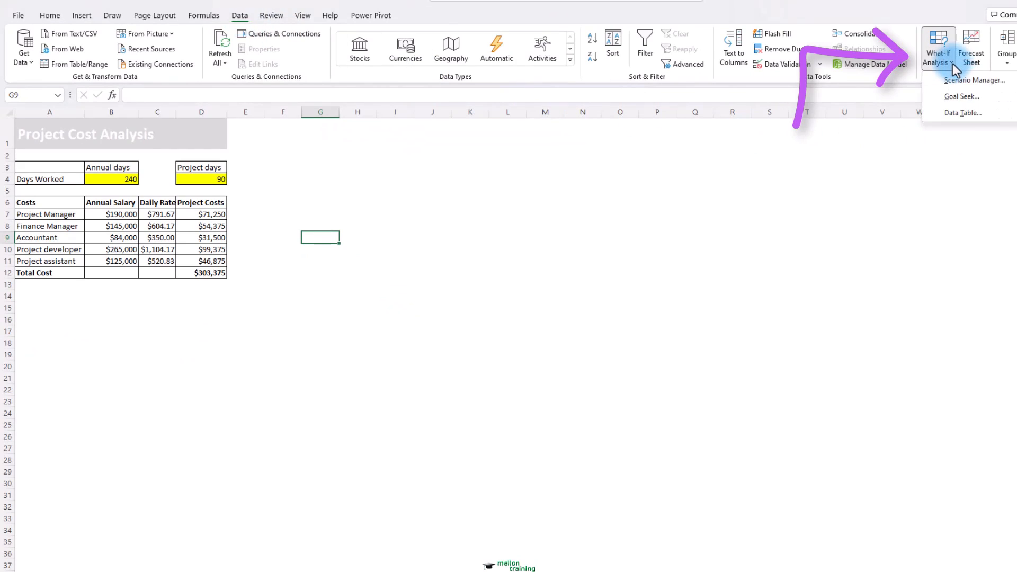
click(995, 98)
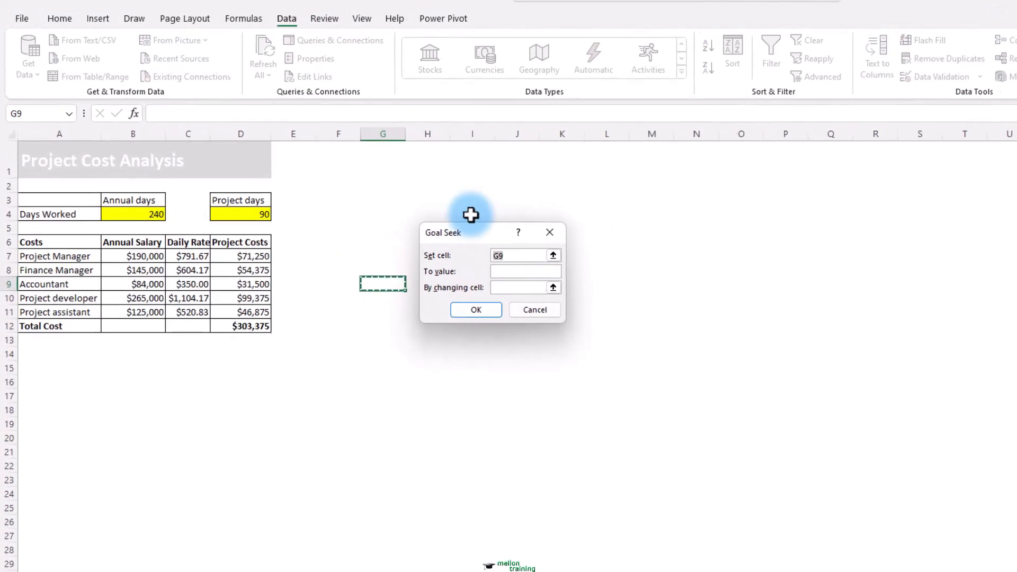
drag(471, 215, 367, 167)
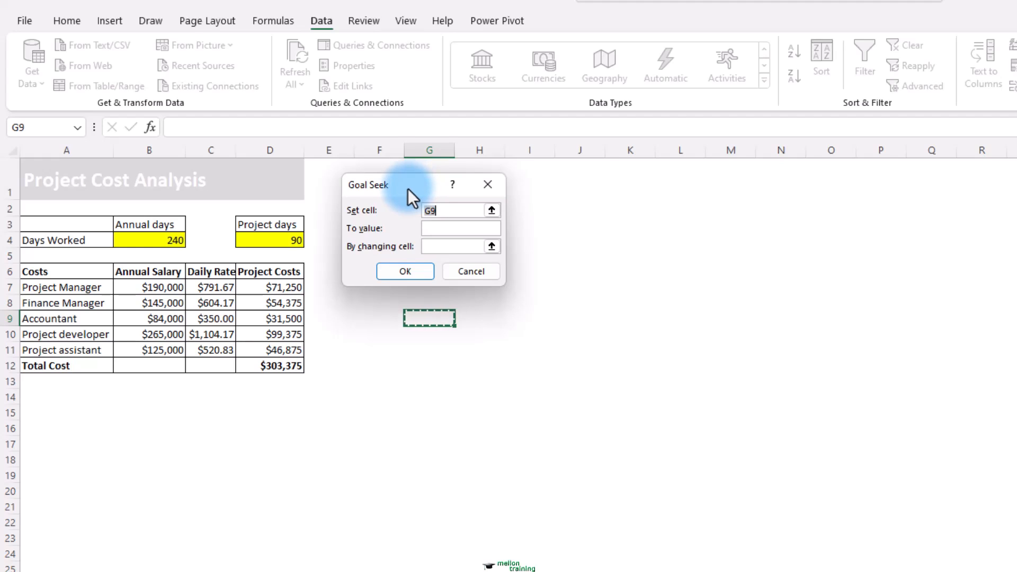
click(491, 211)
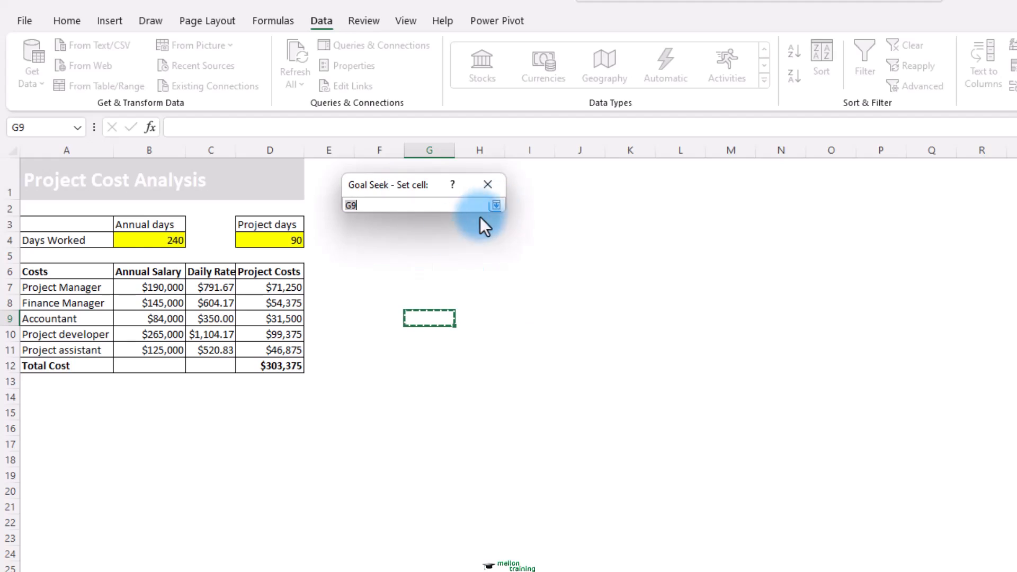
click(273, 360)
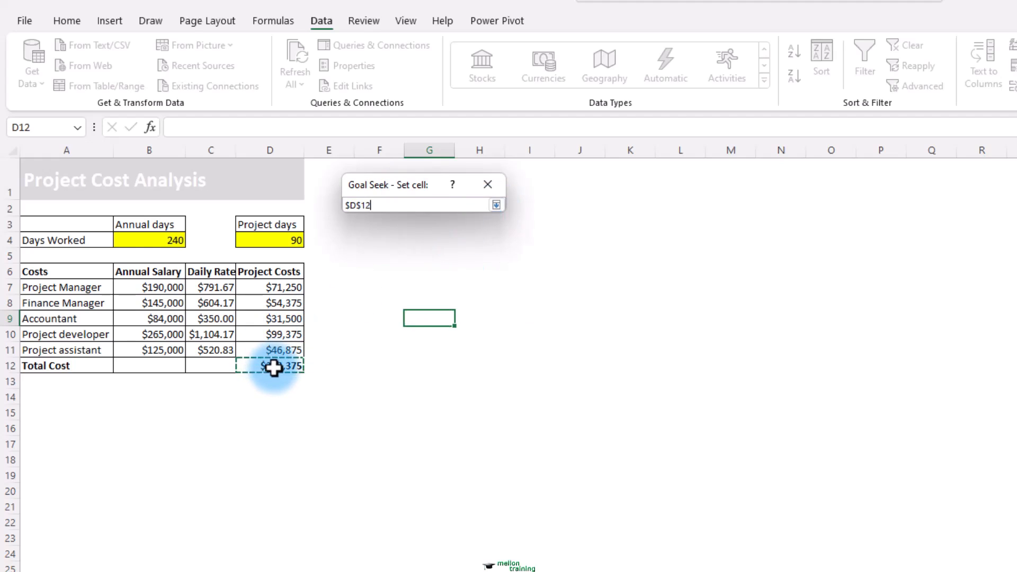
click(496, 206)
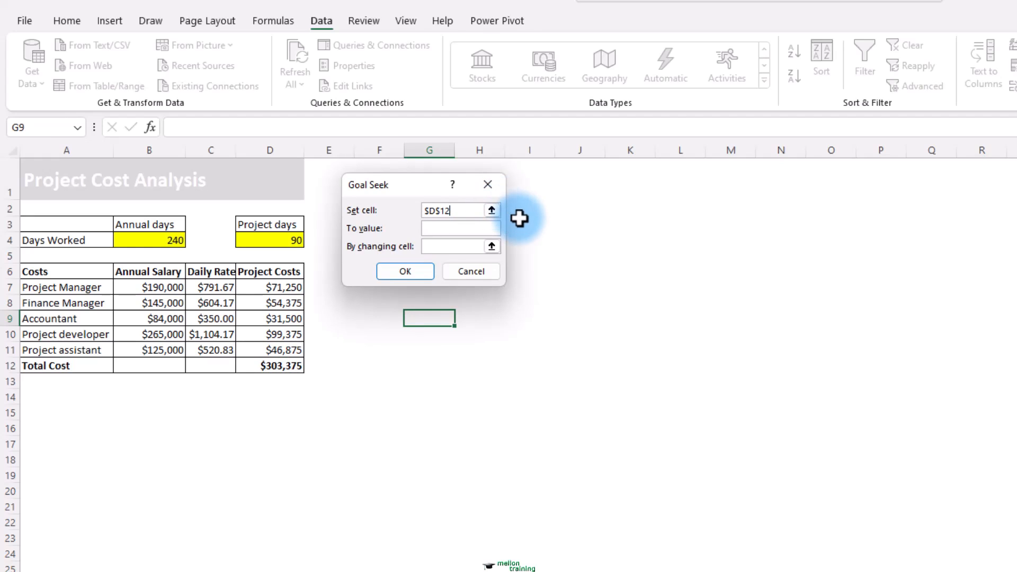
Seek a total cost of 250000 by changing the project days in D4, and accept the solution
click(446, 229)
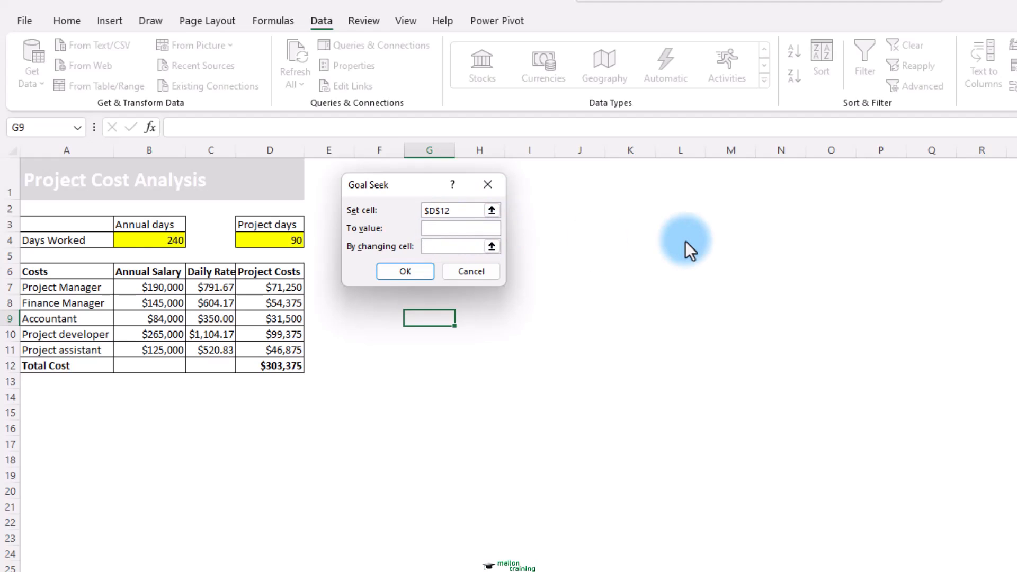
text(250000)
click(464, 243)
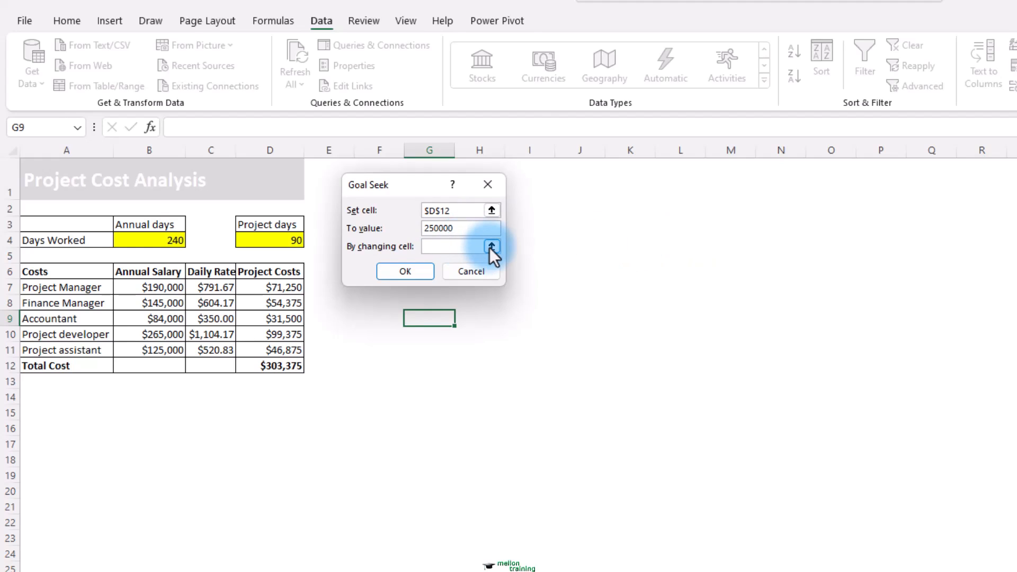
click(491, 247)
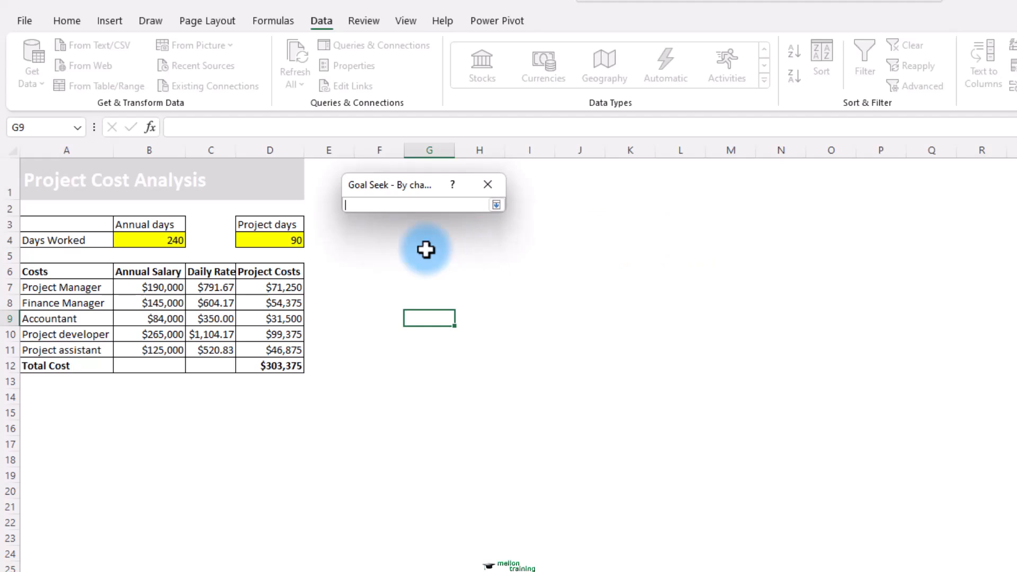
click(270, 240)
click(496, 205)
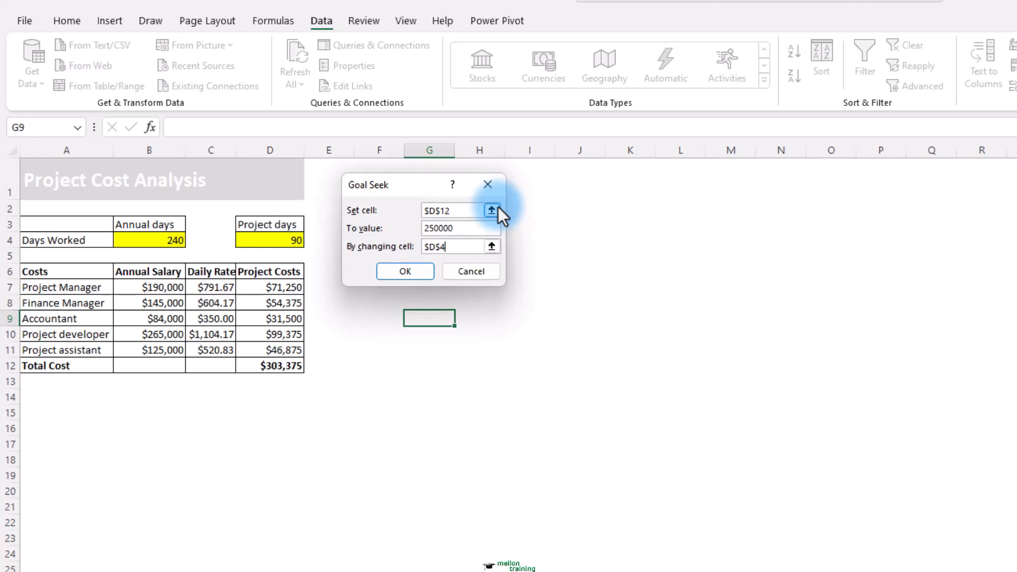
click(405, 272)
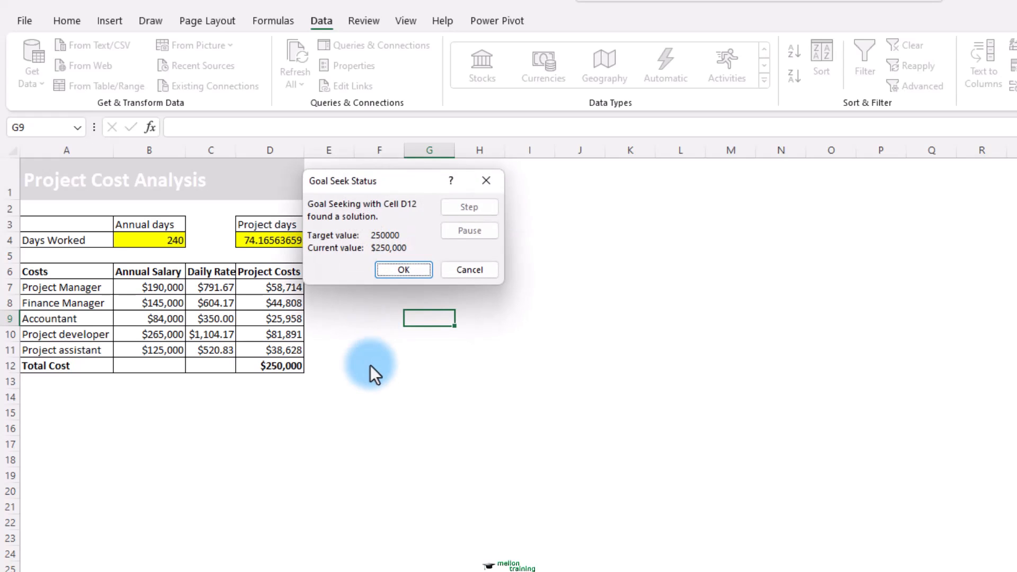
drag(406, 177, 427, 183)
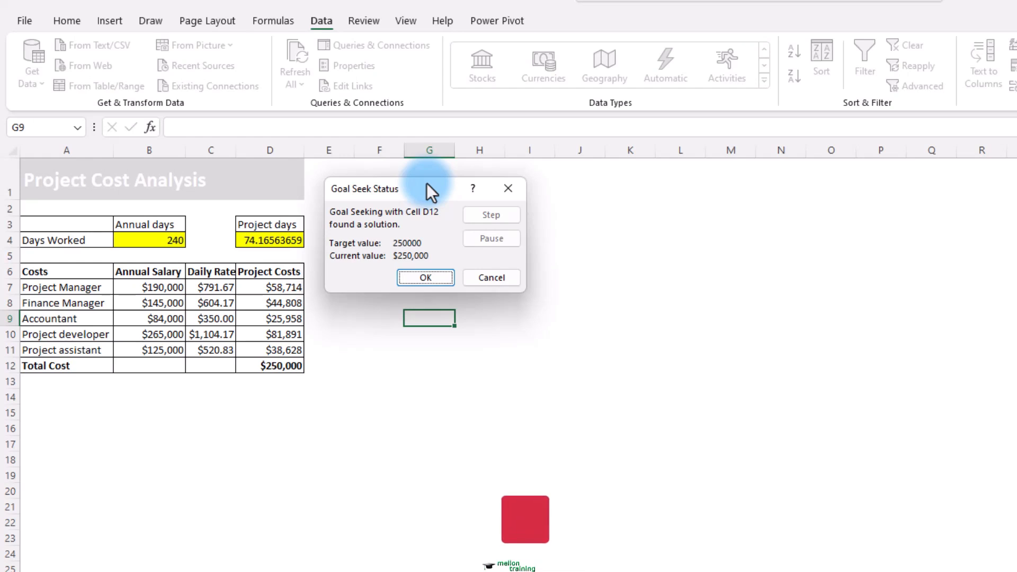
click(433, 279)
Set the project days in D4 to 74
click(274, 241)
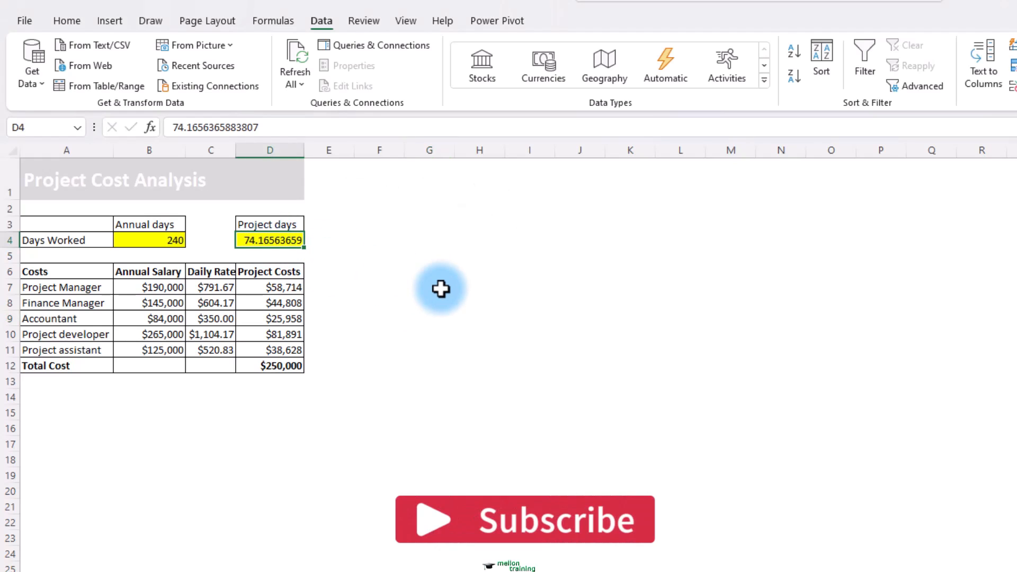
text(74)
key(Return)
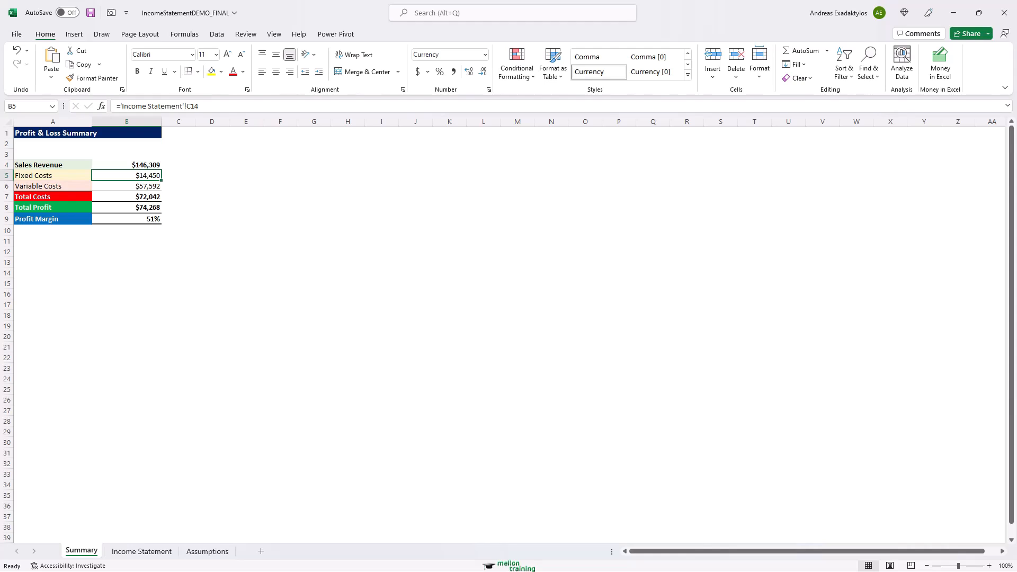
Enter 1,000 as the Students Enrolled value on the Assumptions sheet
click(205, 550)
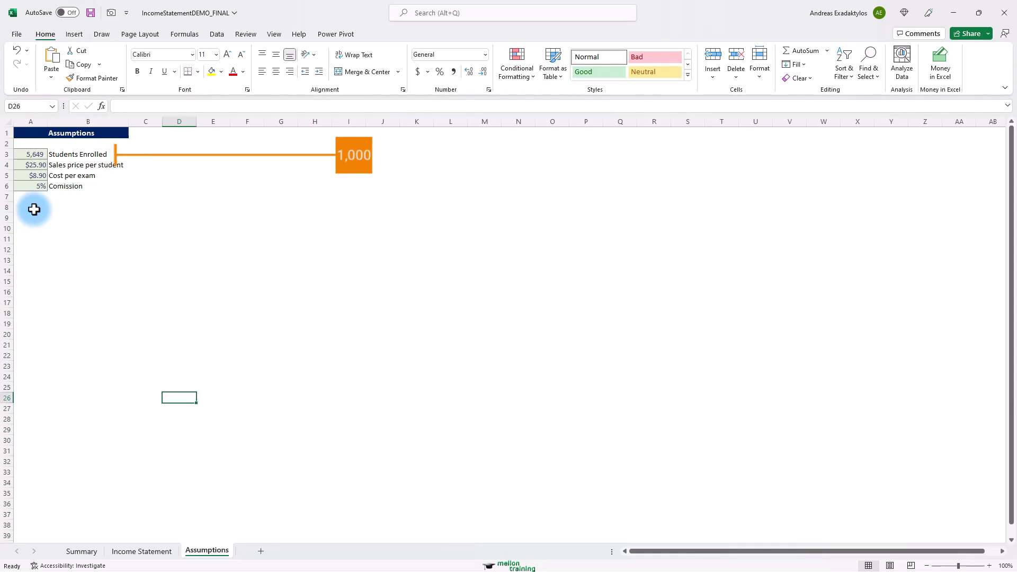
click(35, 155)
text(1,00)
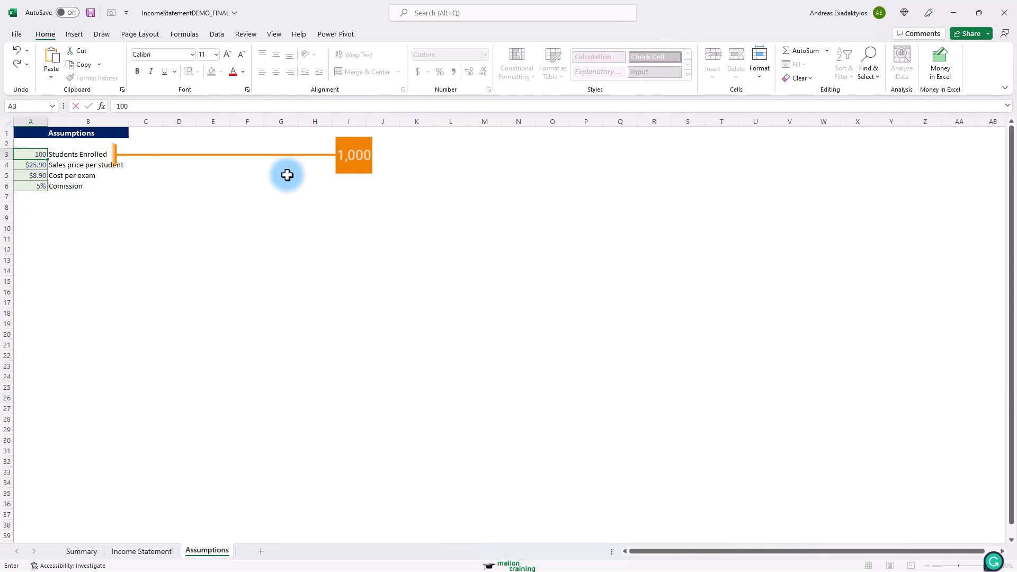
text(0)
key(Return)
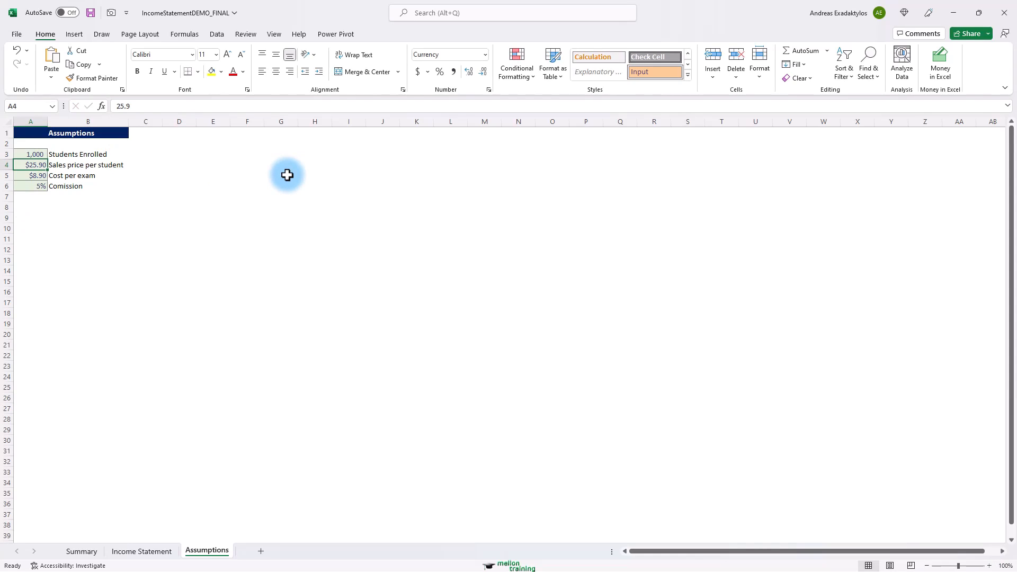
Compare the Income Statement figures with the Assumptions sheet inputs
click(164, 553)
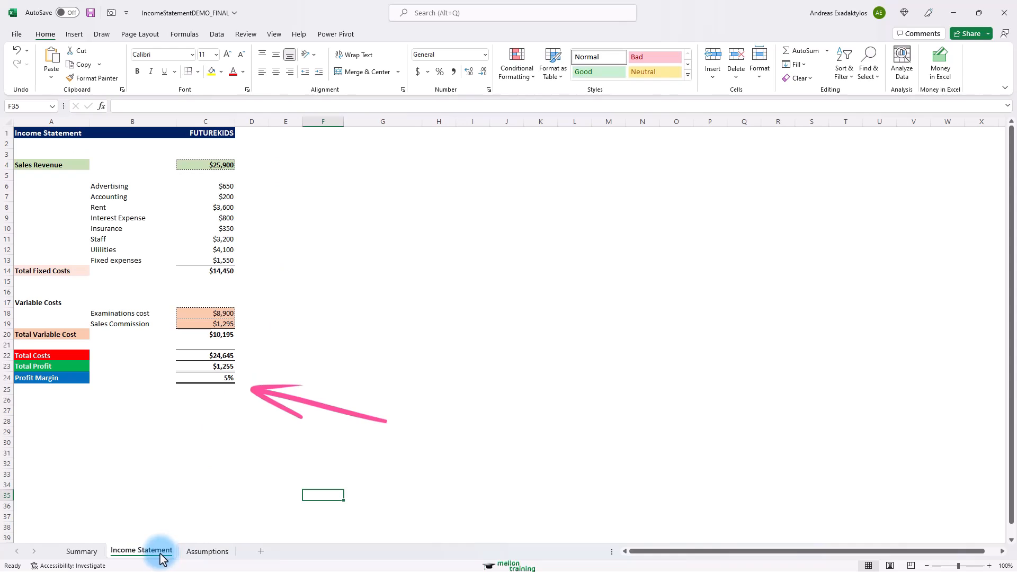
key(ctrl+Page_Down)
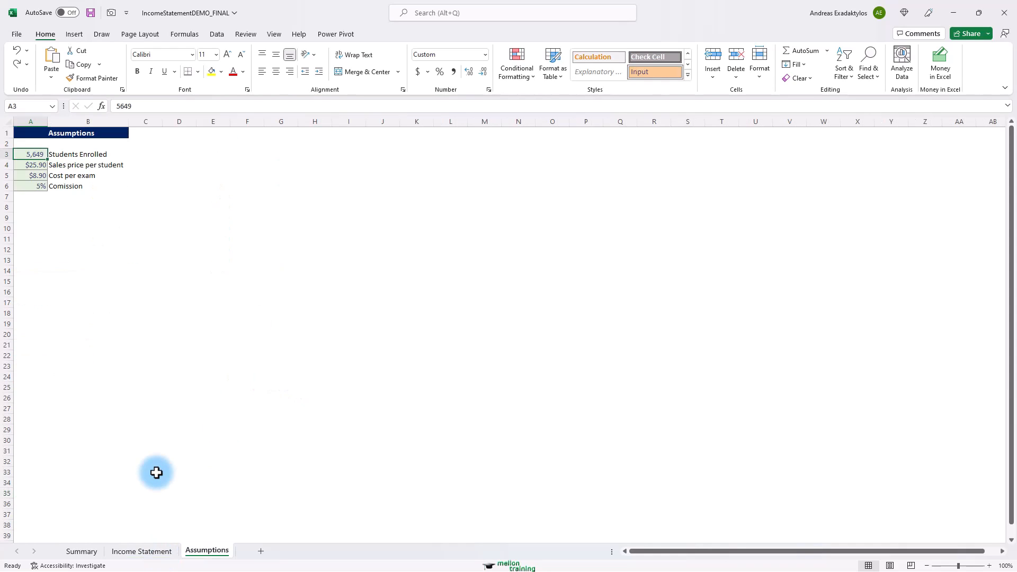
click(150, 554)
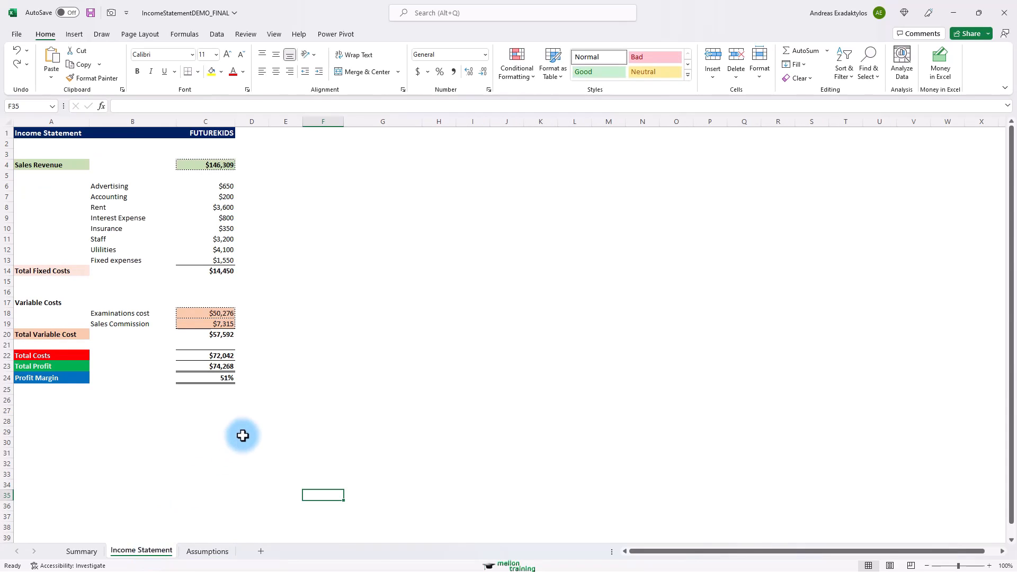
Open Goal Seek on the Income Statement and set the Profit Margin cell C24 as the set cell
click(217, 34)
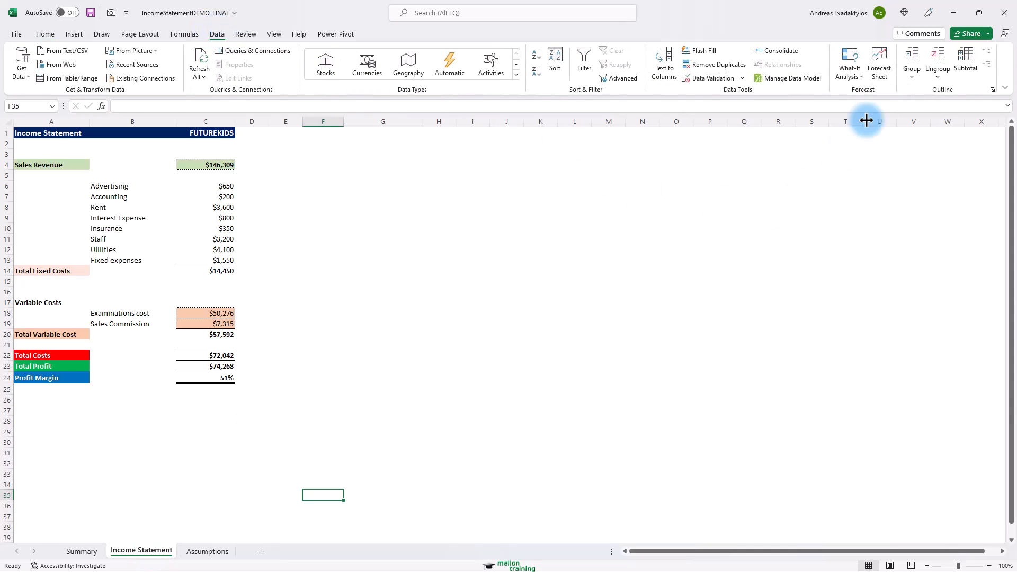
click(860, 78)
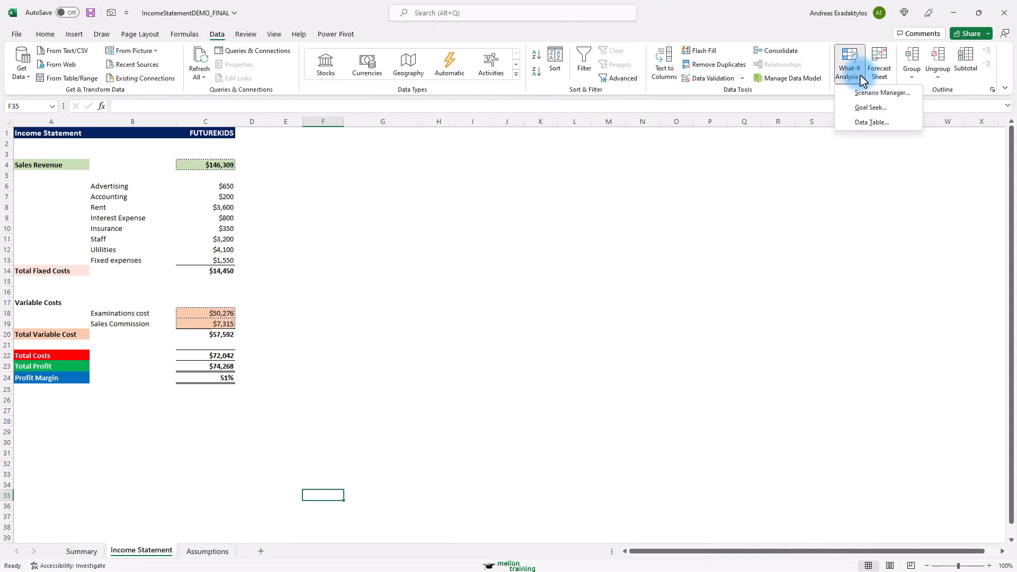
click(879, 107)
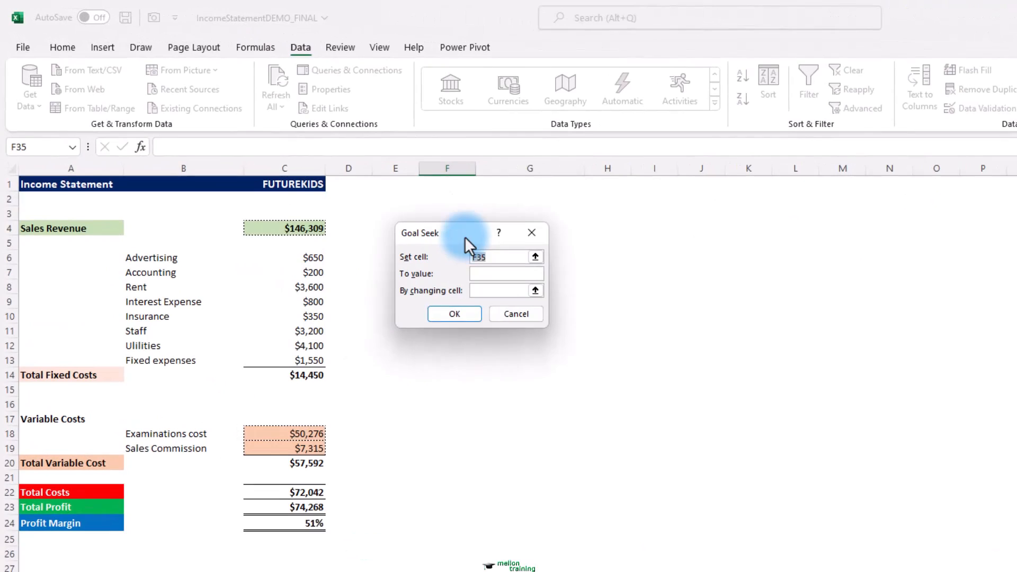
drag(465, 237, 514, 249)
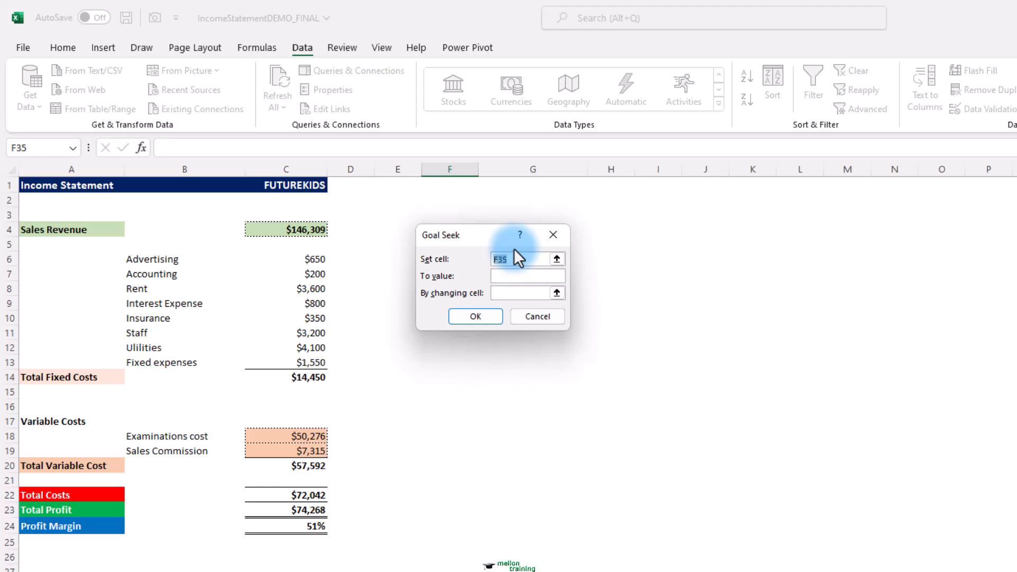
click(556, 259)
click(303, 527)
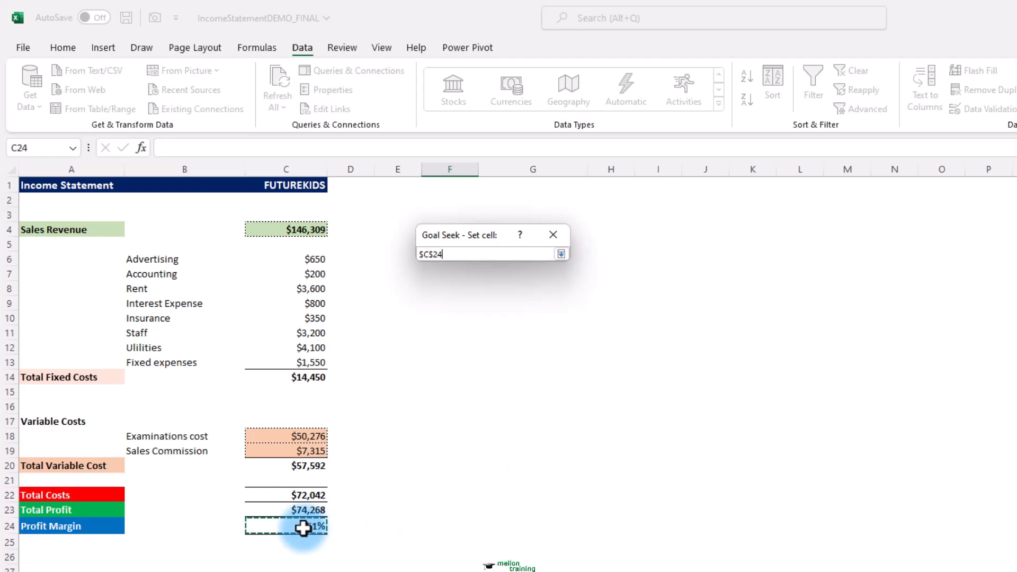
click(560, 254)
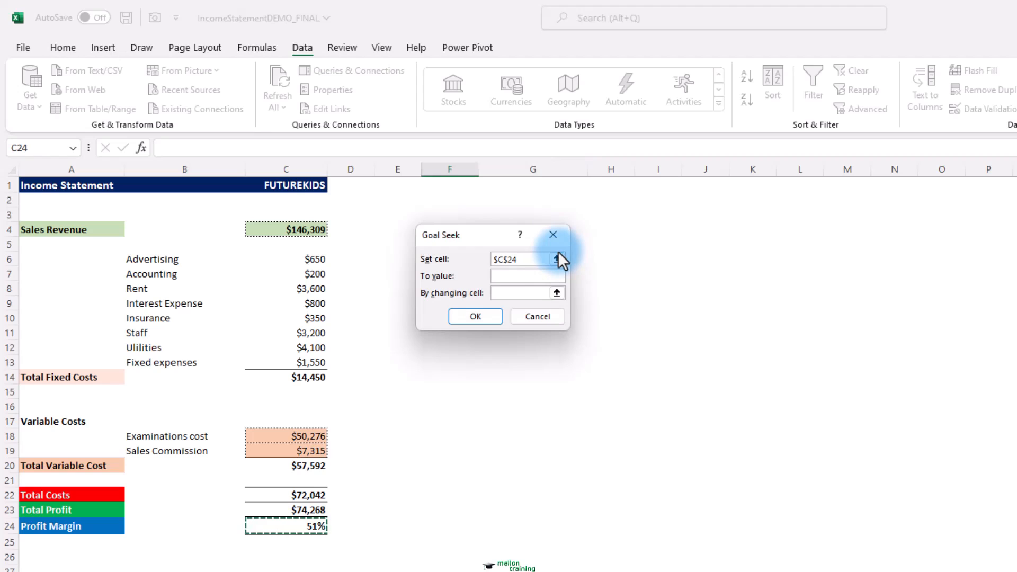
Seek a profit margin of 0 by changing Students Enrolled in A3 on the Assumptions sheet, and accept the solution
click(519, 294)
click(511, 279)
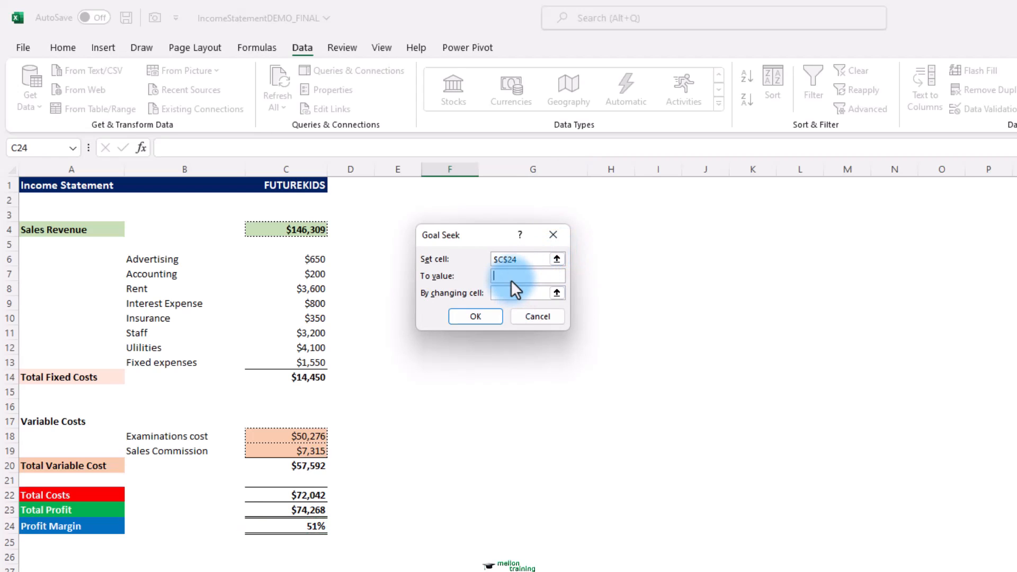
text(0)
click(508, 294)
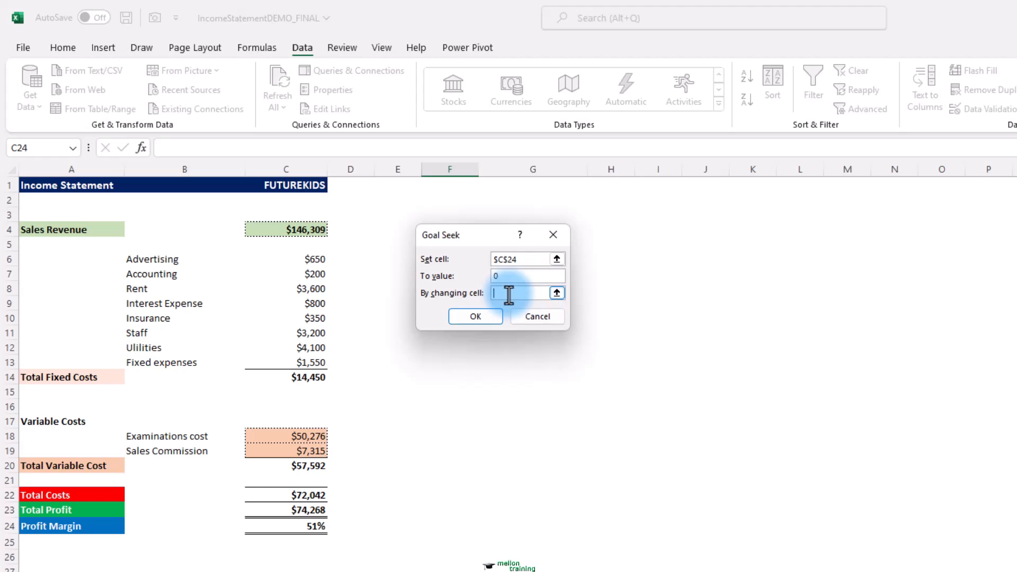
click(557, 293)
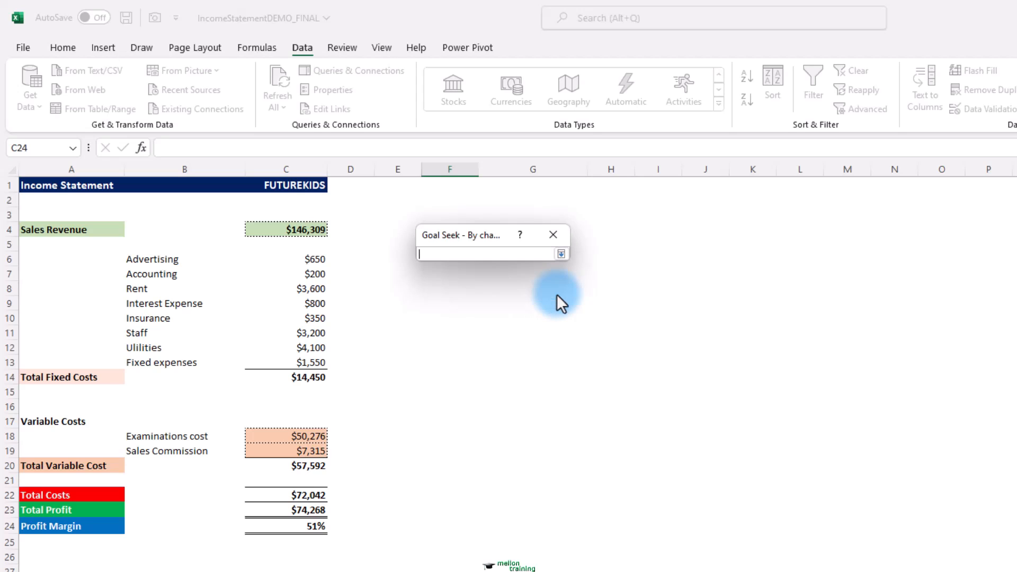
click(175, 570)
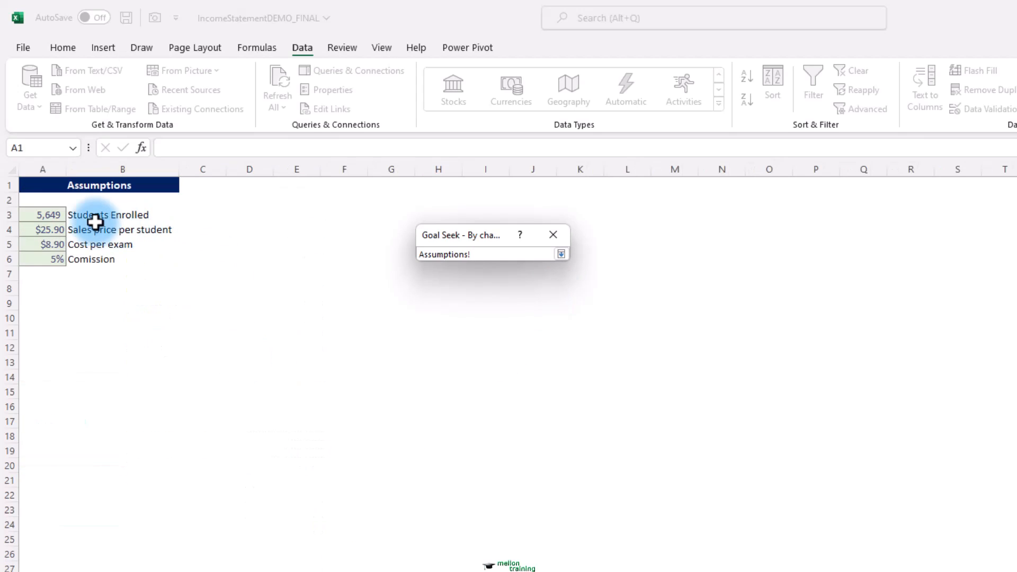
click(46, 215)
click(561, 254)
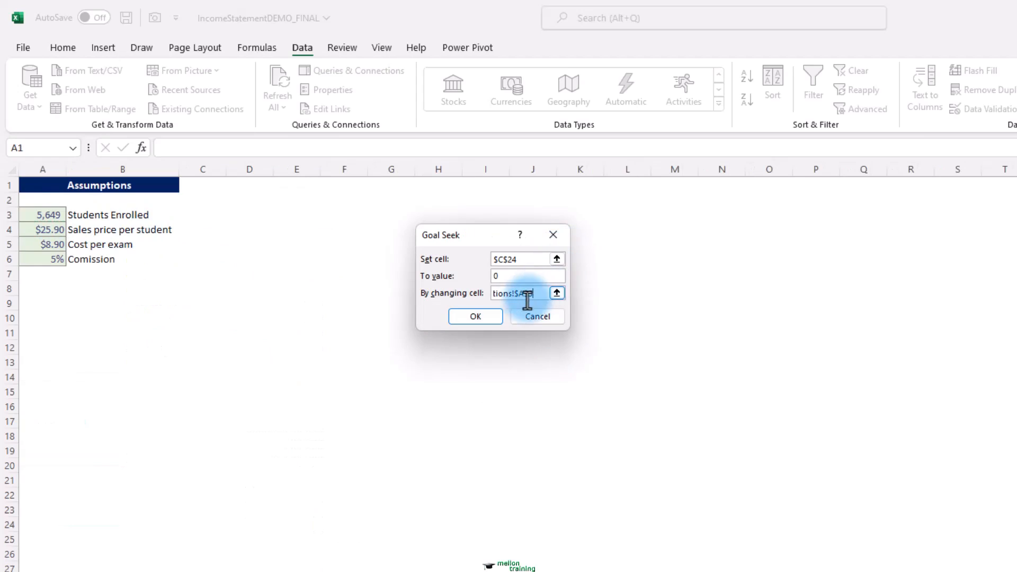
click(476, 316)
click(478, 316)
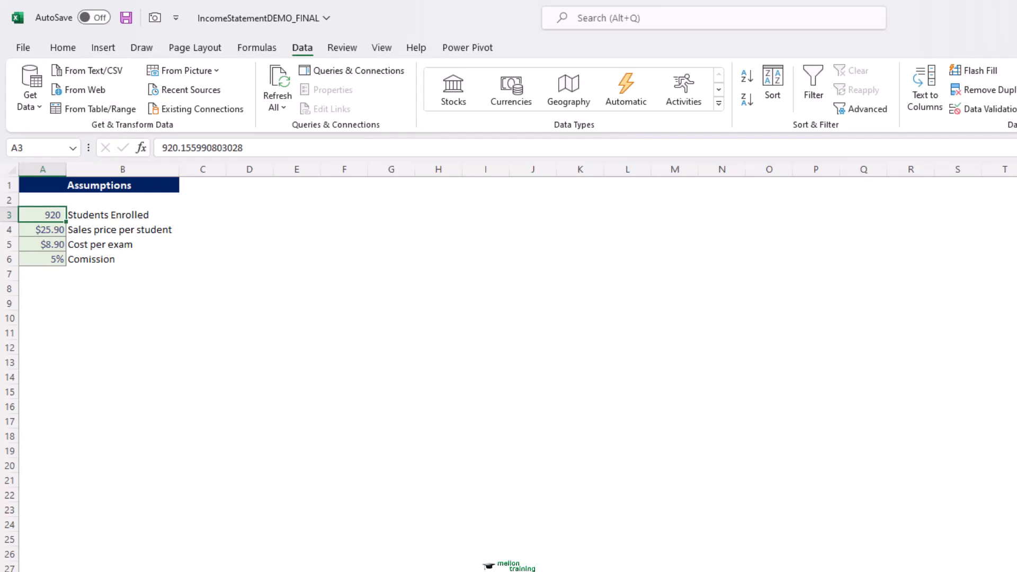
key(ctrl+Page_Up)
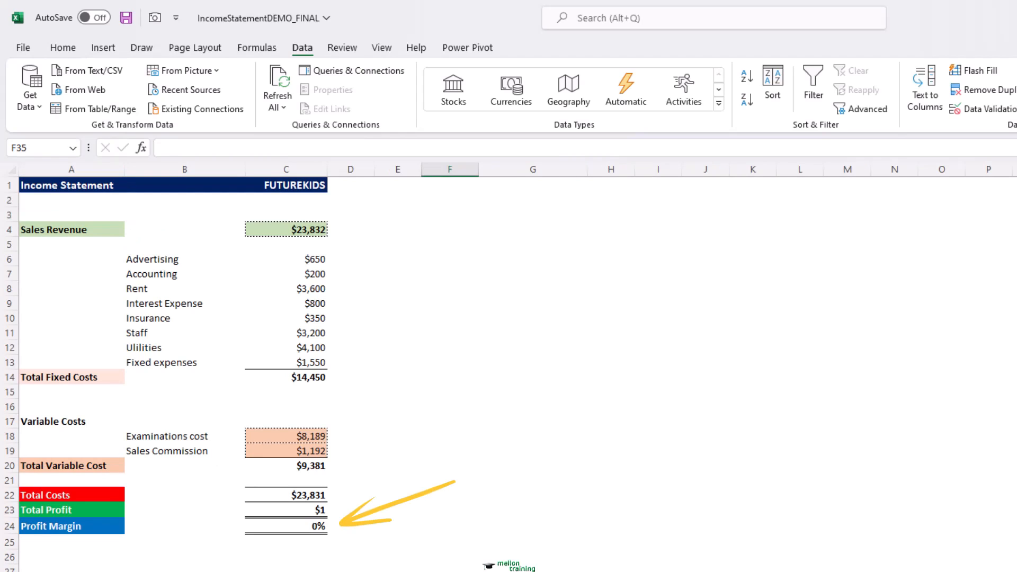
key(ctrl+Page_Down)
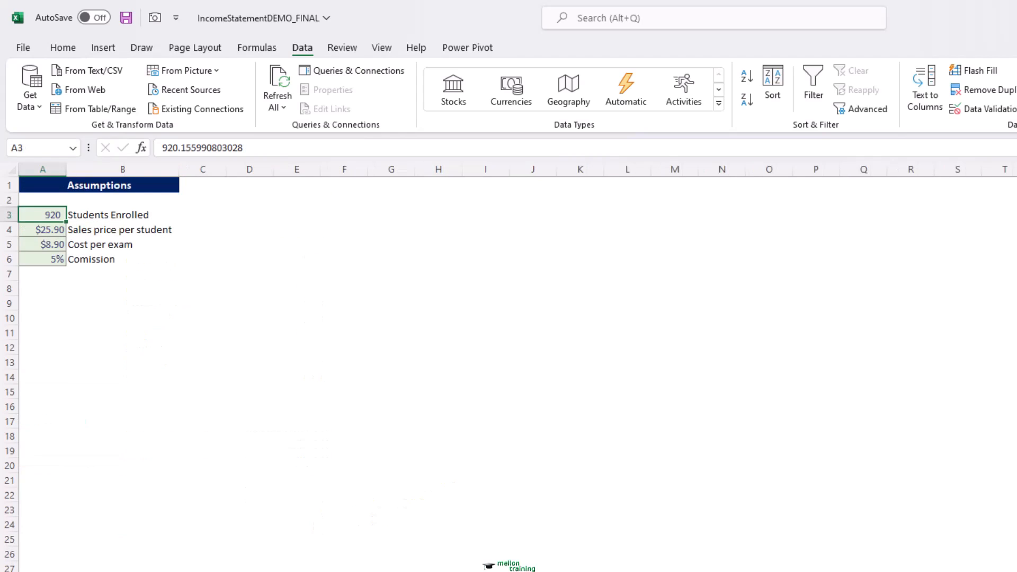